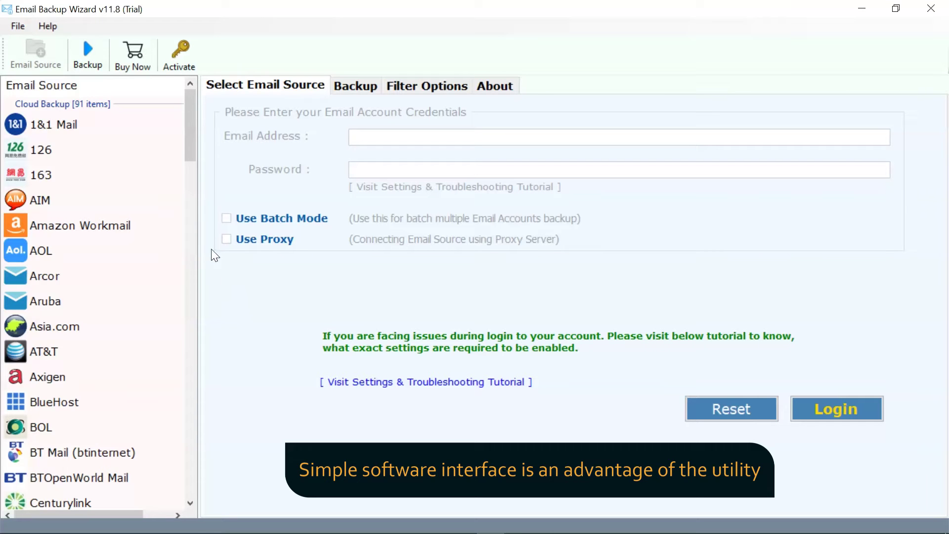
- Log in as an IMAP Server source with the account's e-mail address, password and mail host on port 993
drag(188, 150, 195, 297)
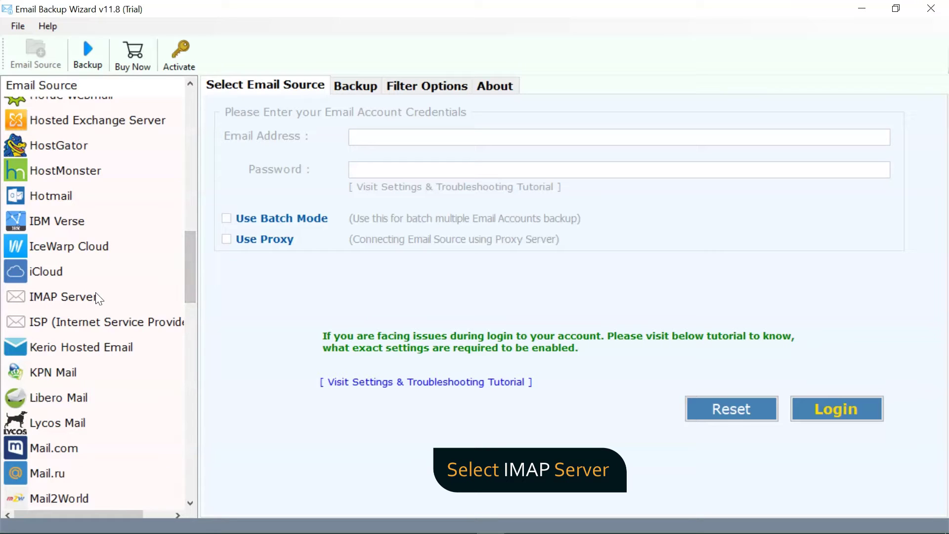
click(62, 298)
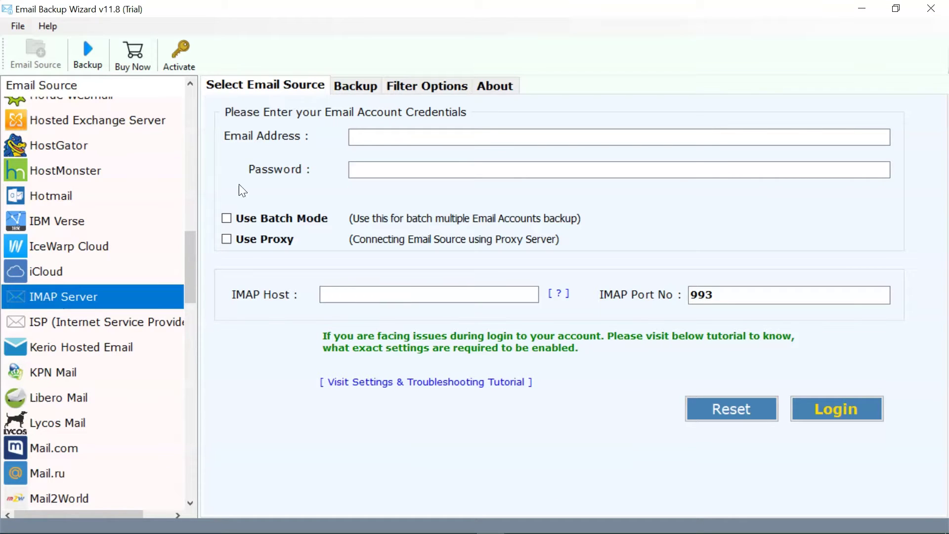
click(350, 137)
text(test@)
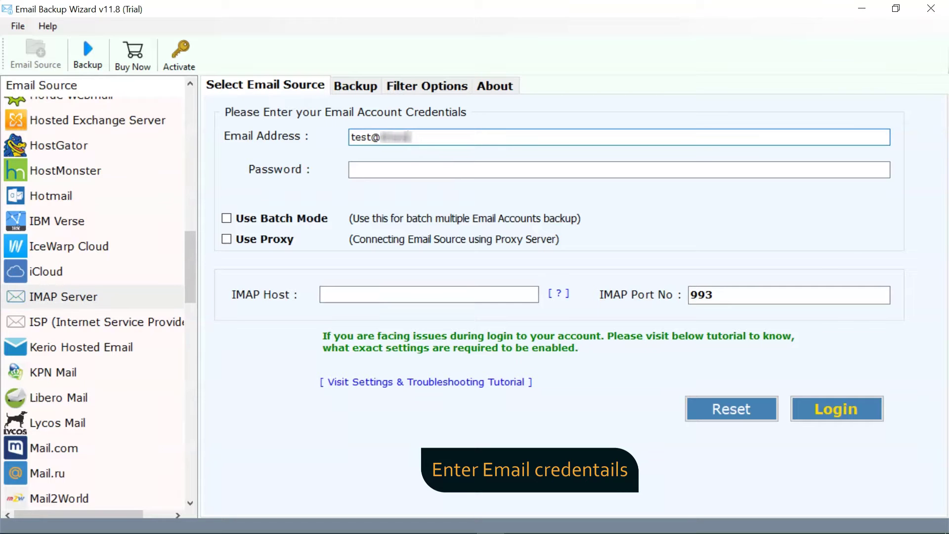
text(.com)
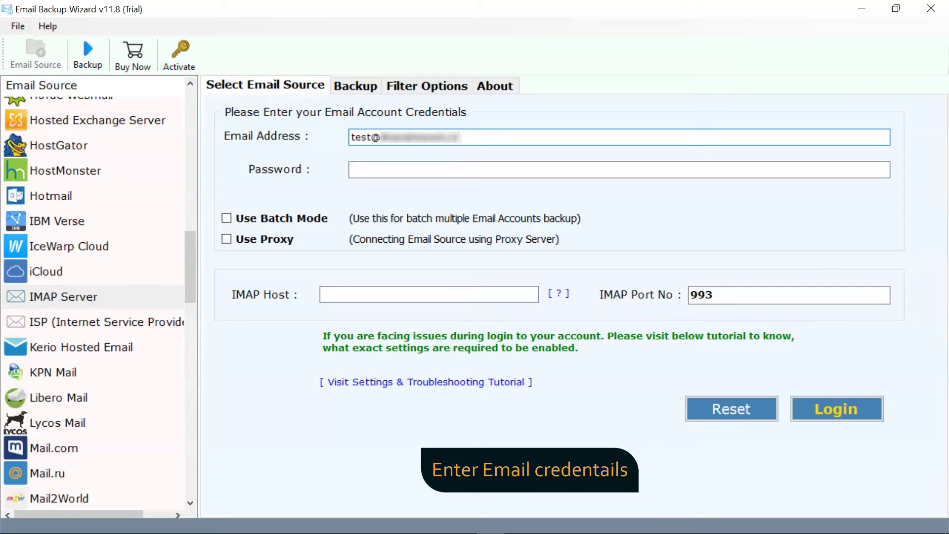
click(350, 169)
text(•••••••••••)
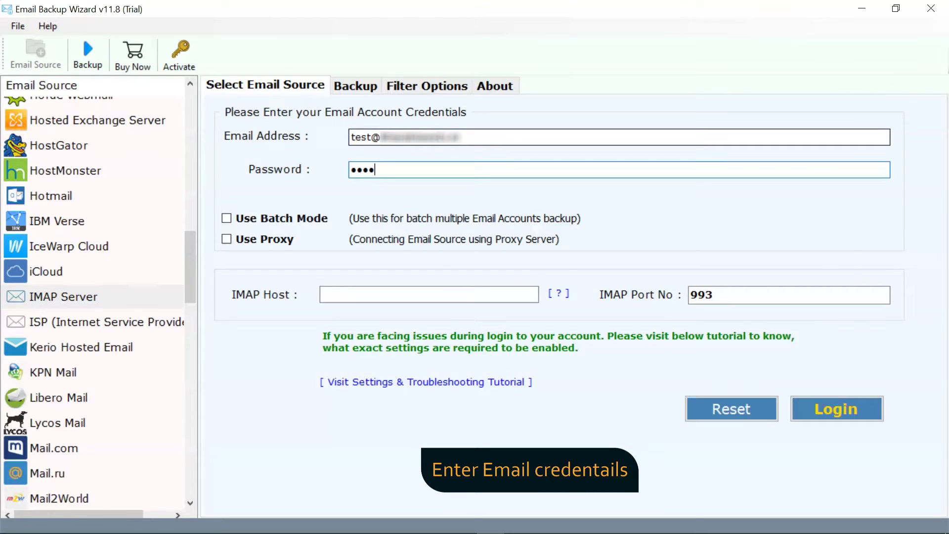
text(••)
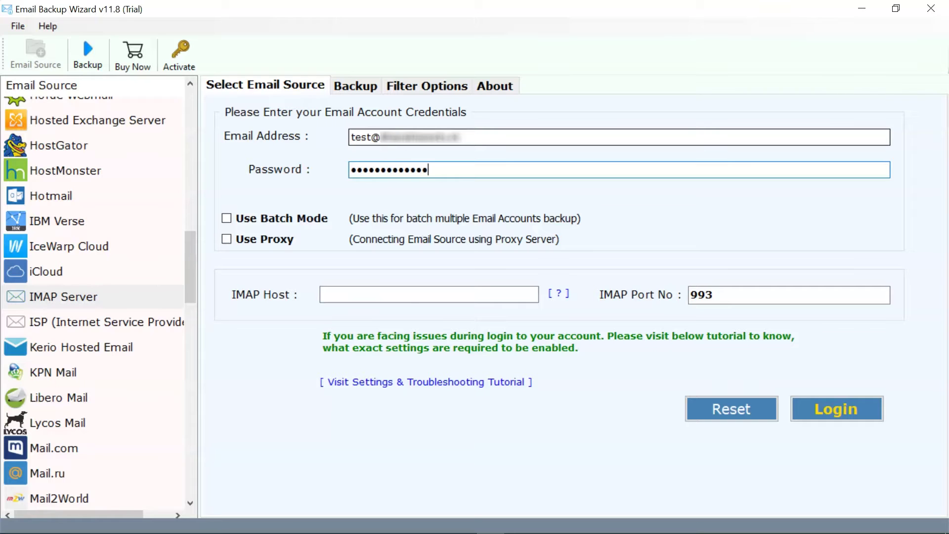
click(337, 294)
text(mail.)
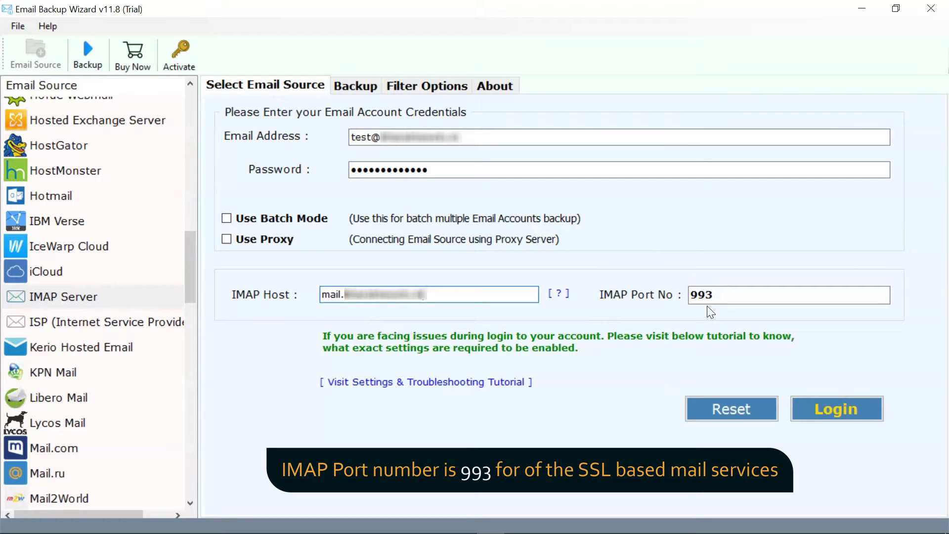
click(842, 409)
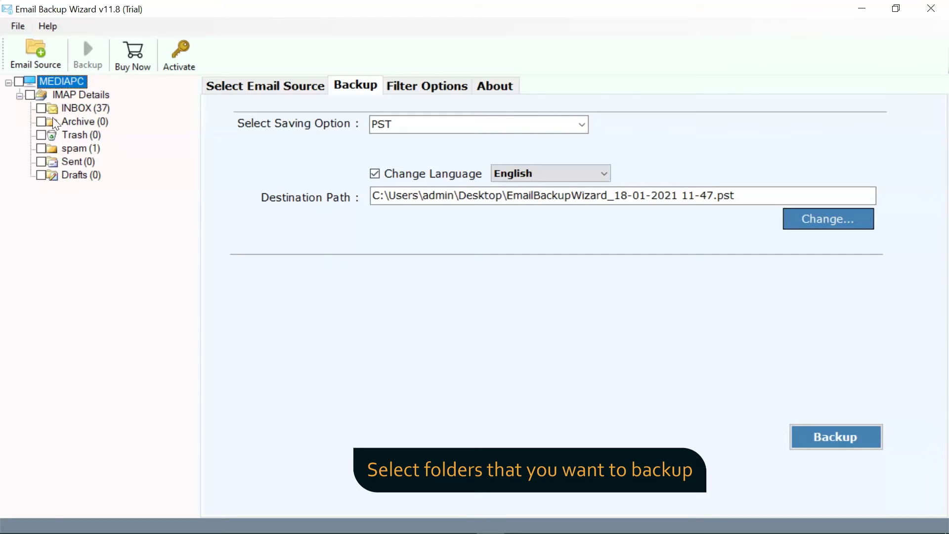
- Tick the INBOX and spam folders and pick PST as the saving format
click(42, 108)
click(41, 149)
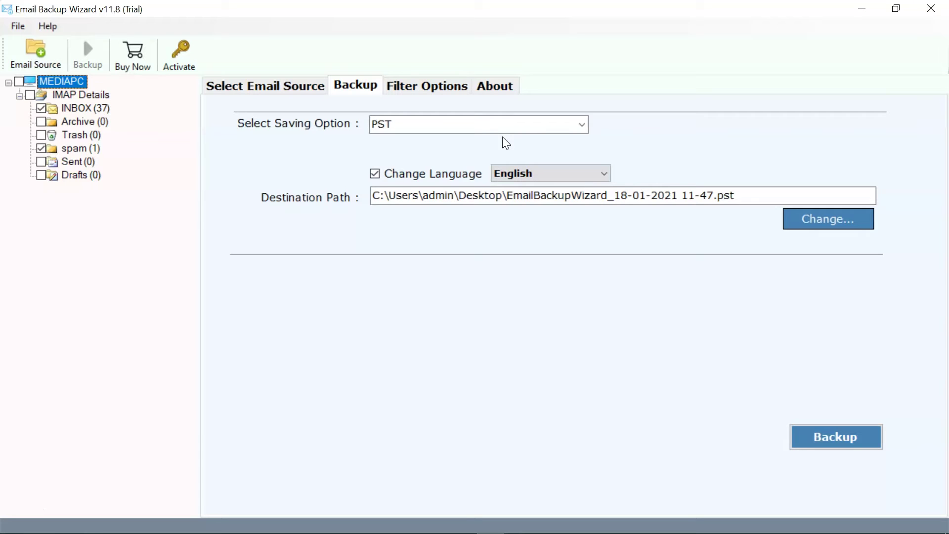
click(583, 128)
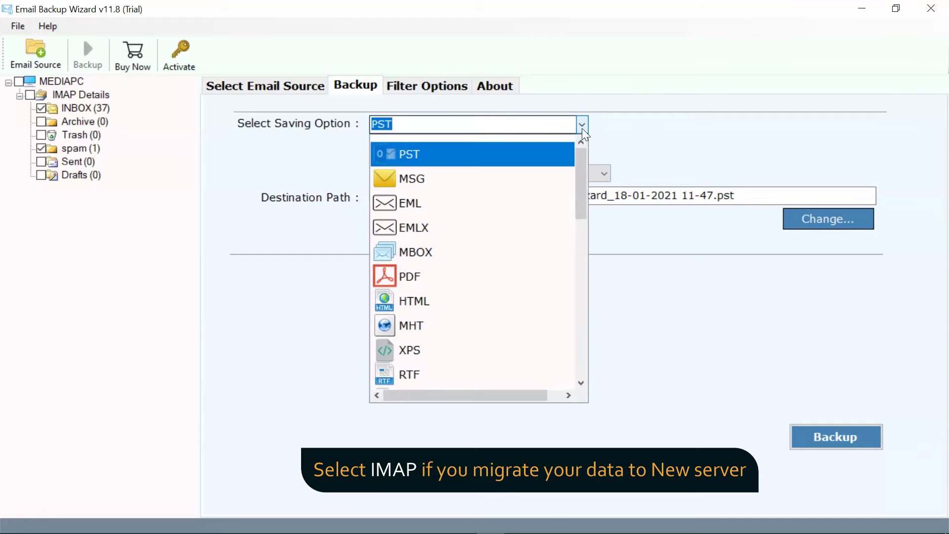
drag(579, 146, 579, 322)
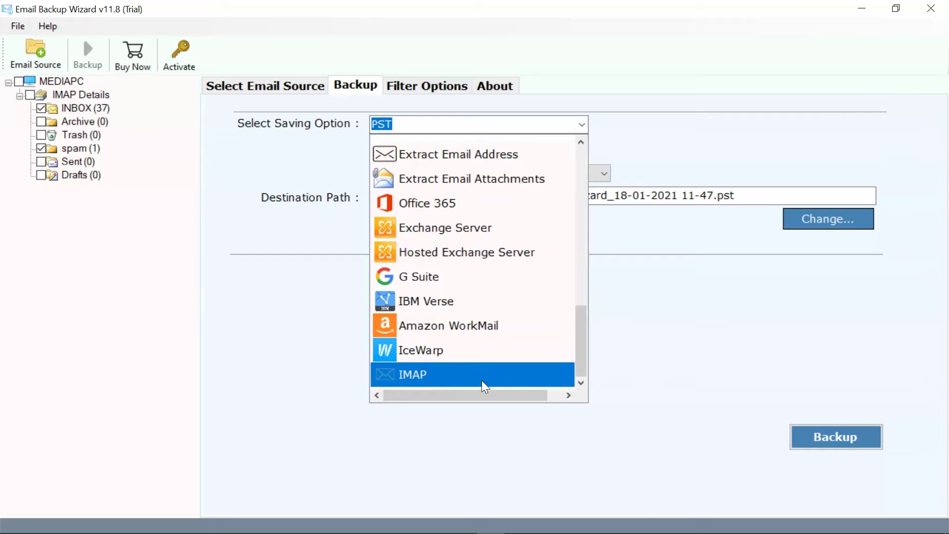
drag(580, 357, 578, 191)
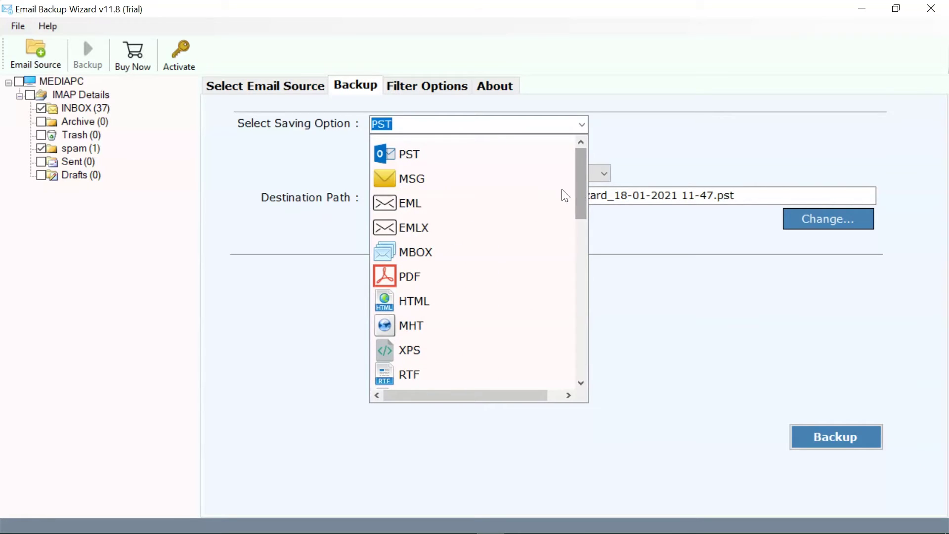
click(452, 156)
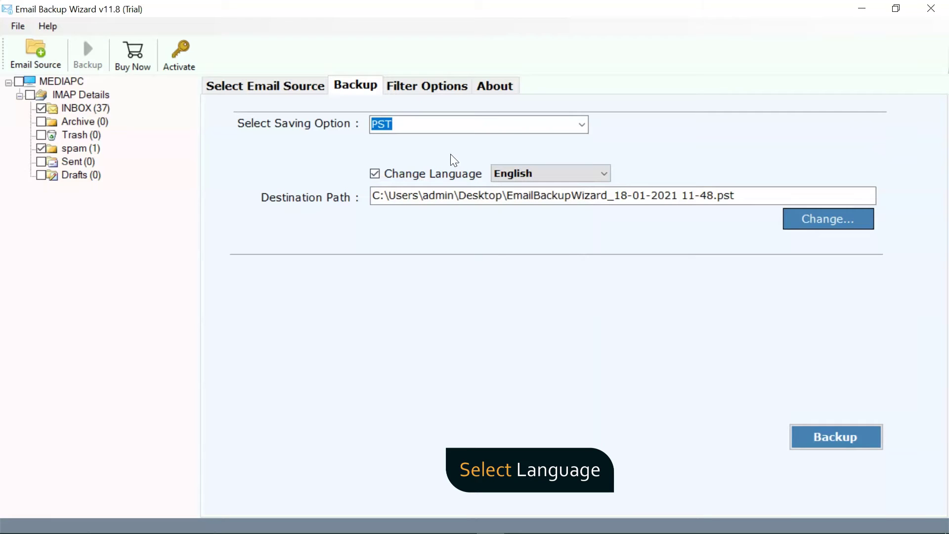
click(567, 173)
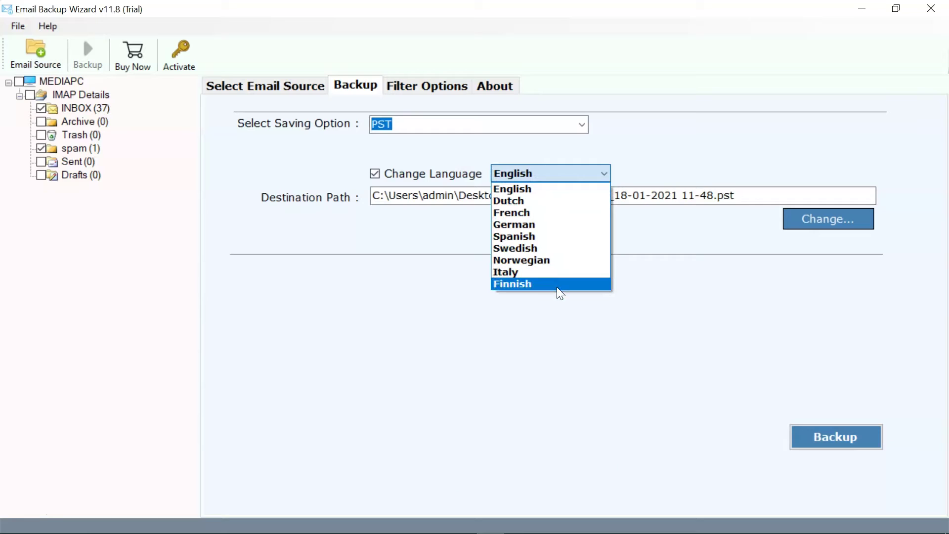
click(541, 185)
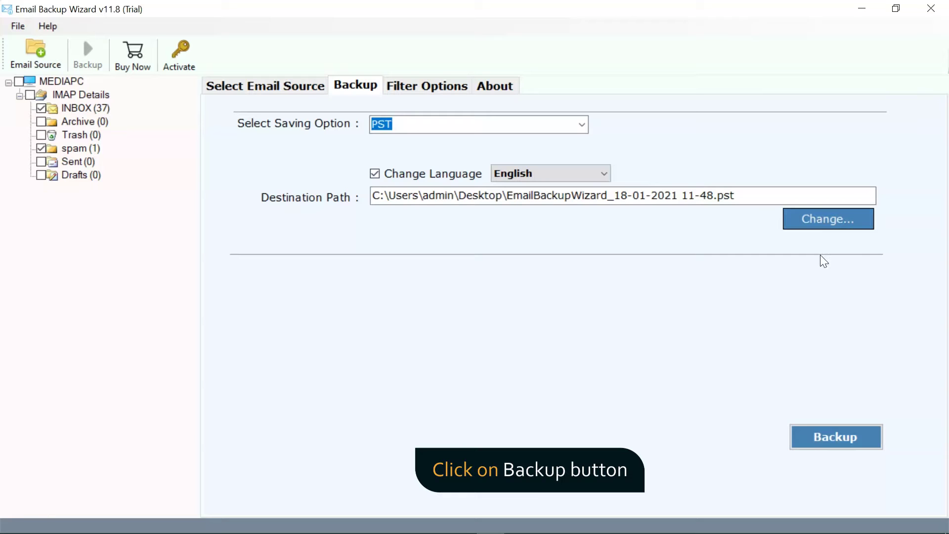
- Run the PST backup of INBOX and spam, then dismiss the completion and trial notices
click(838, 443)
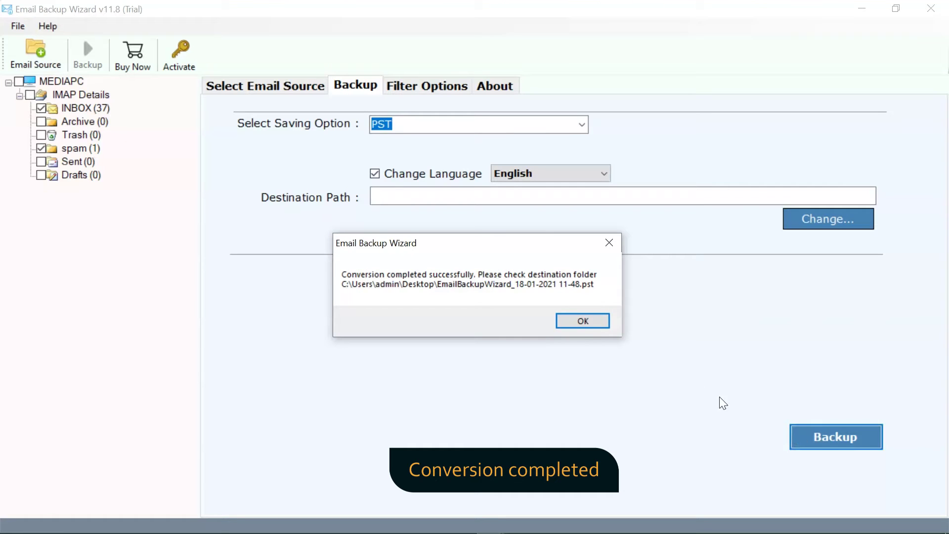
click(569, 319)
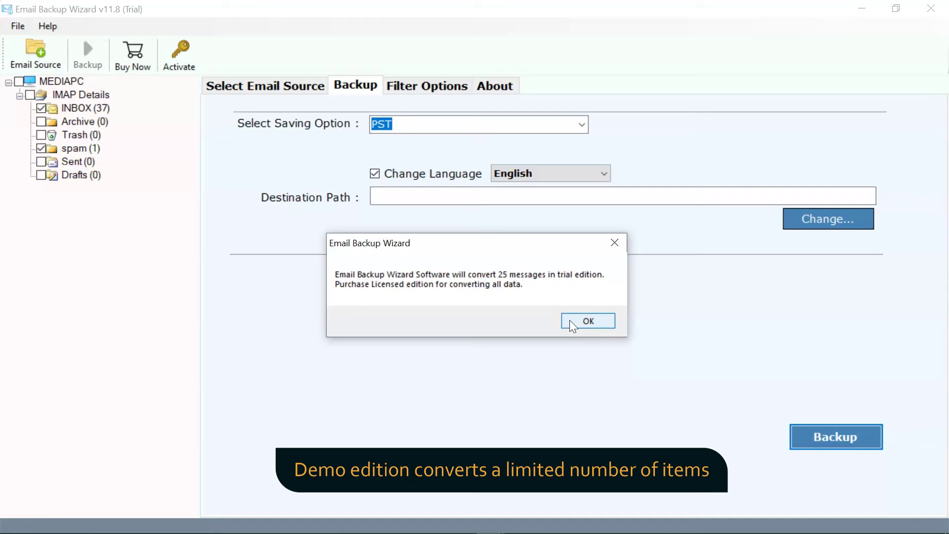
click(569, 320)
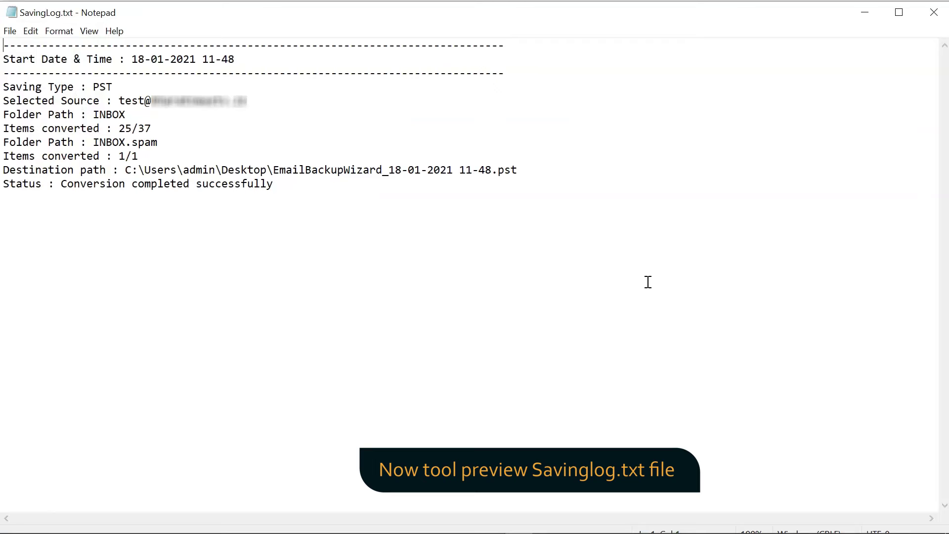
- Minimize the Notepad saving log to reveal the Desktop backup folder
click(864, 12)
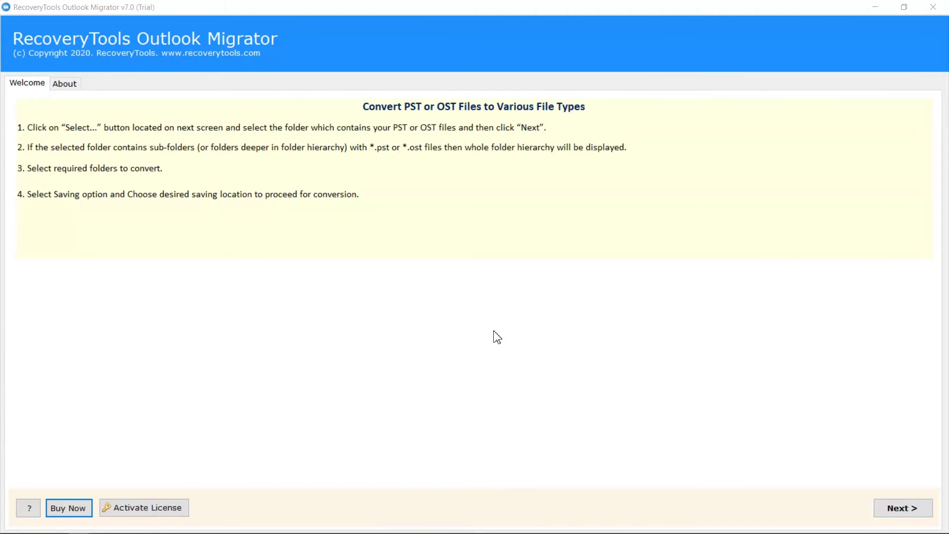
click(902, 508)
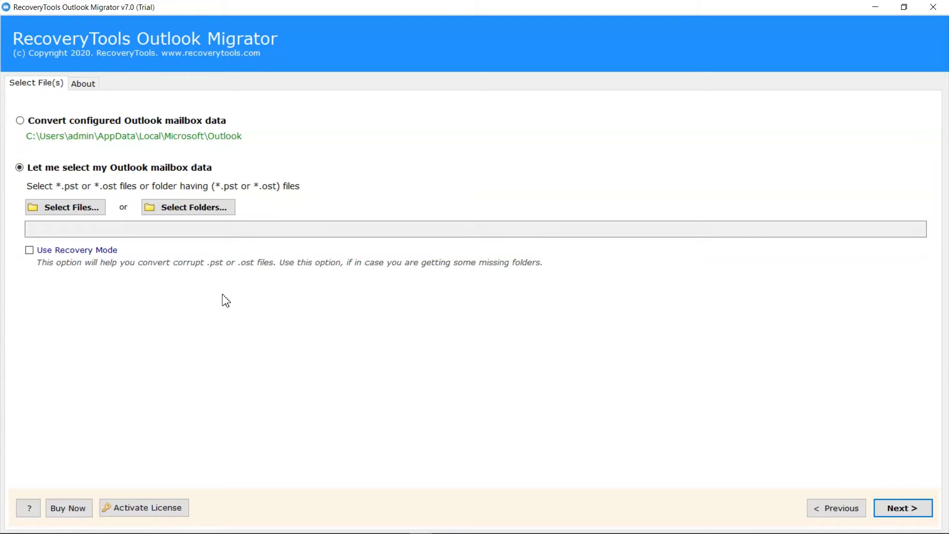
click(73, 209)
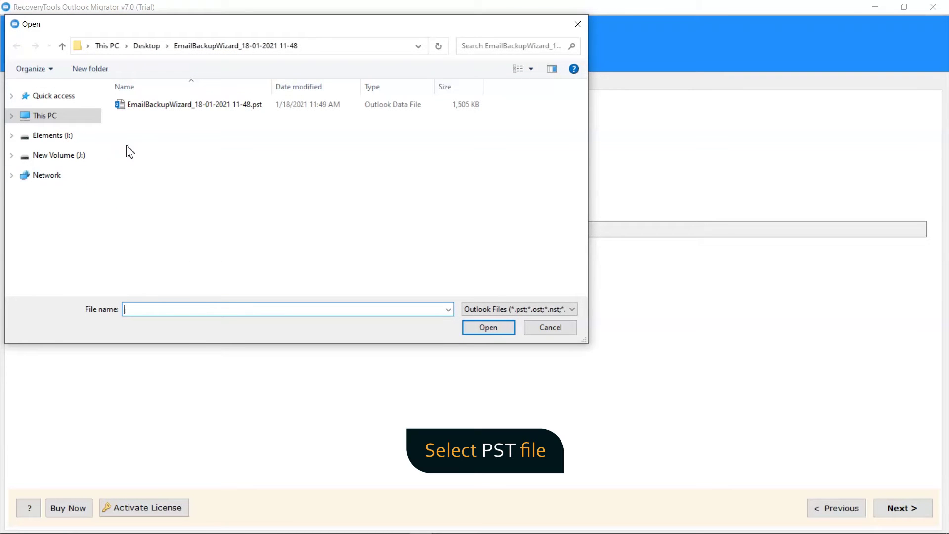
click(162, 108)
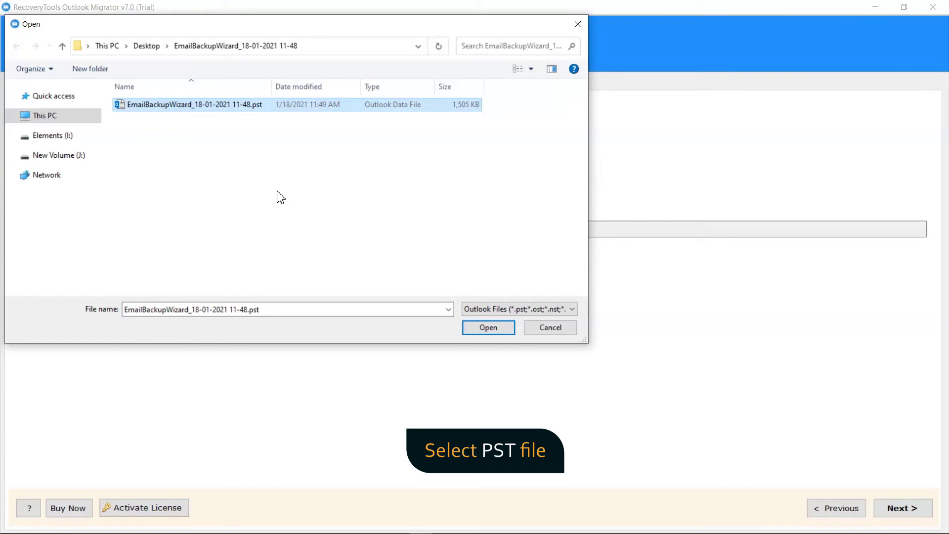
click(485, 329)
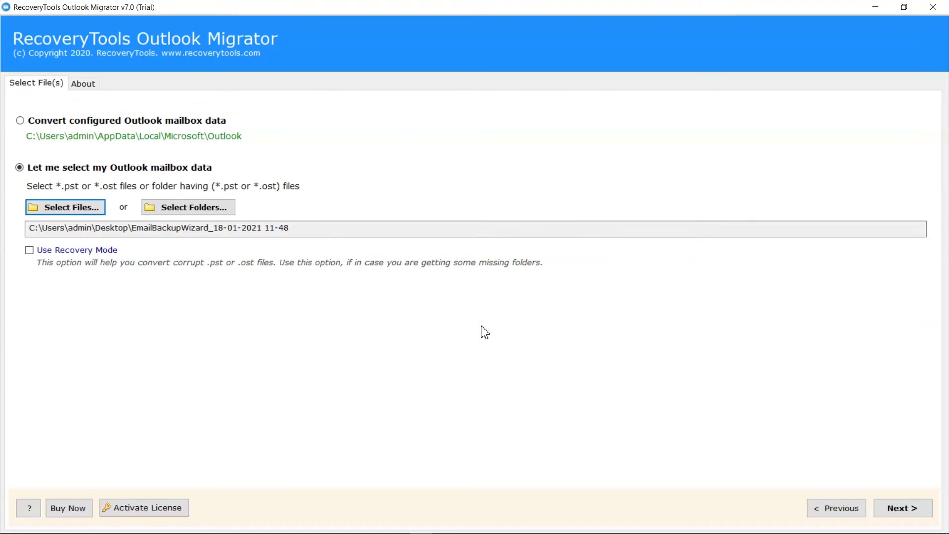
- Select every folder of the PST backup for conversion
click(909, 511)
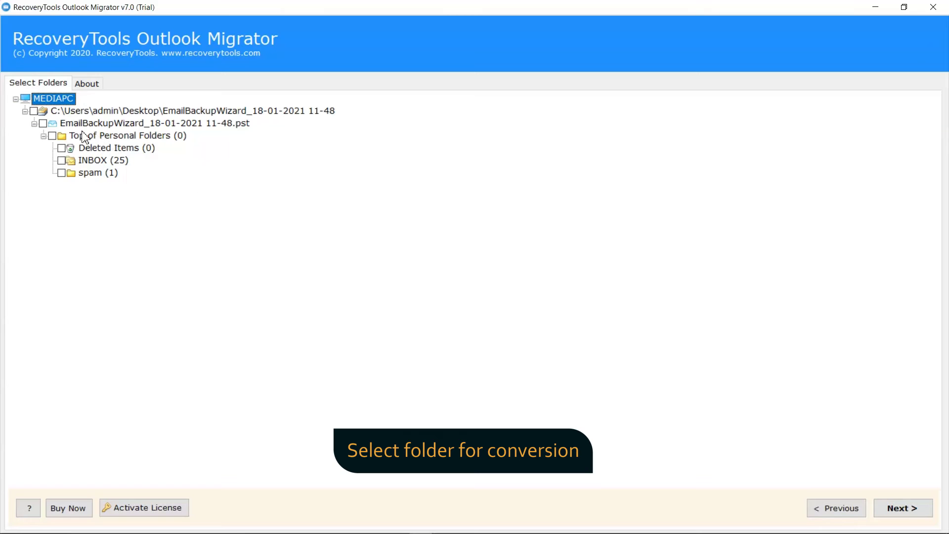
click(34, 111)
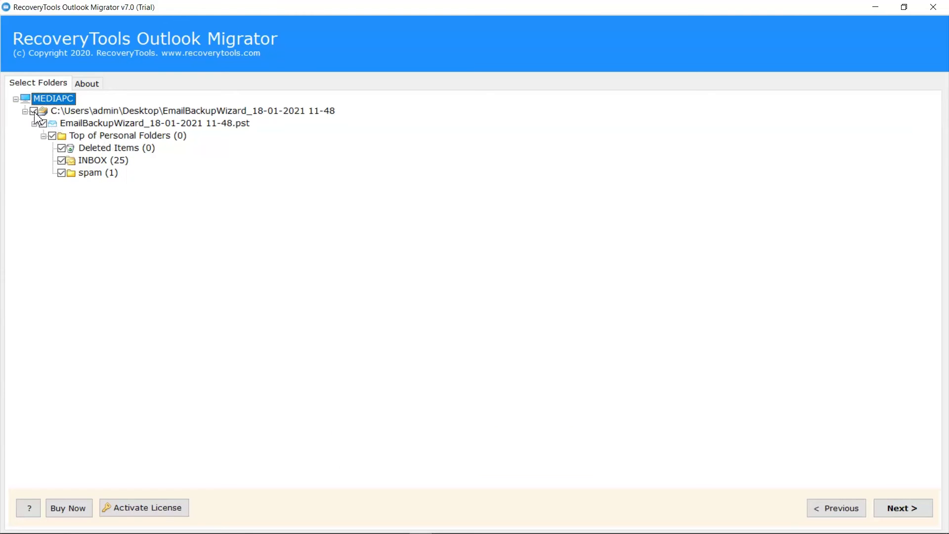
click(898, 514)
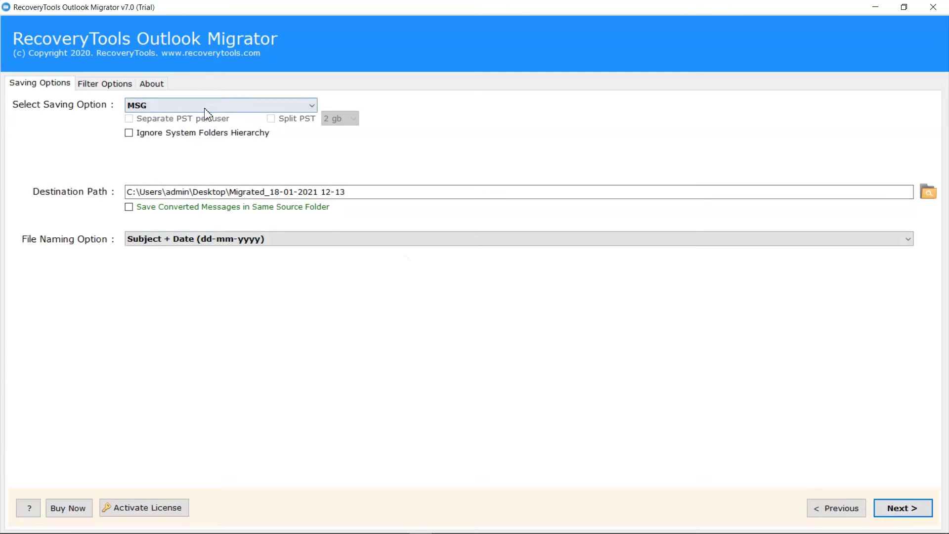
- Choose IMAP as the output saving option
click(202, 107)
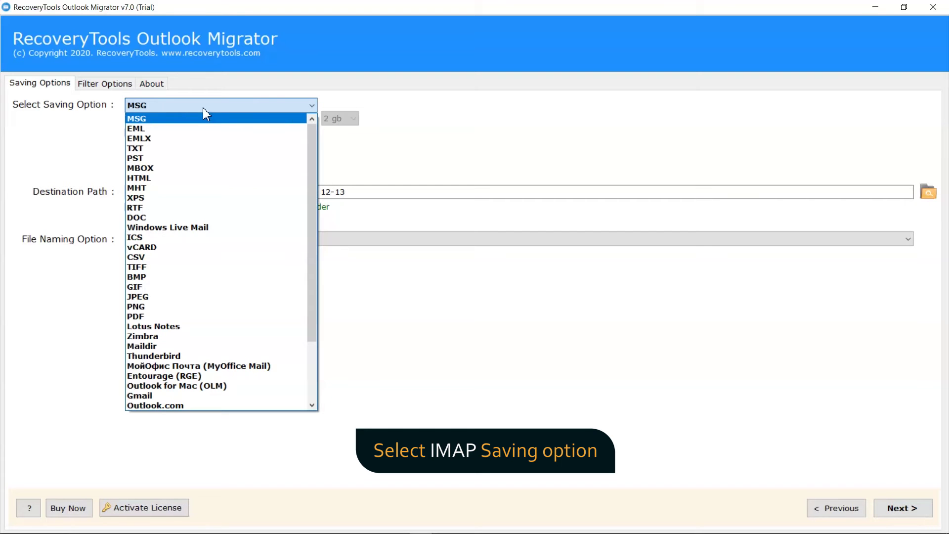
drag(309, 165, 311, 229)
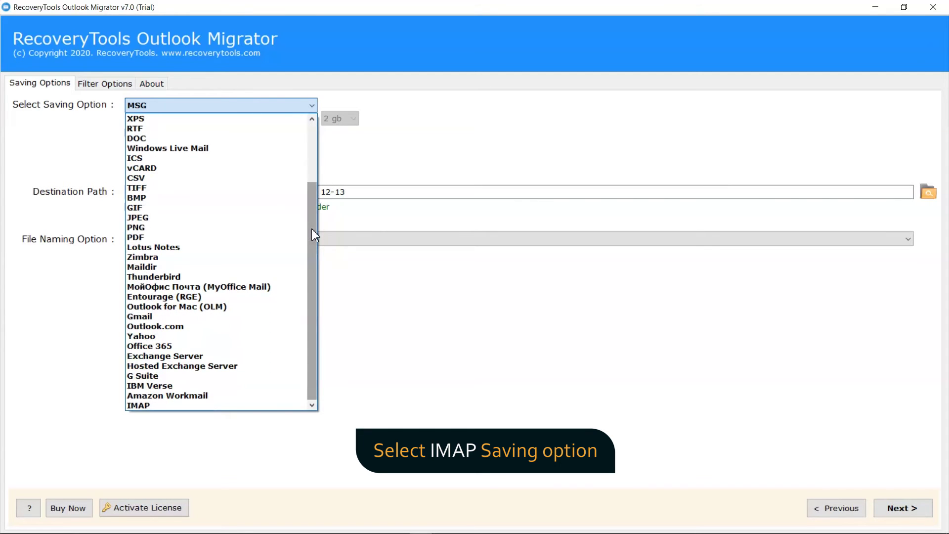
click(221, 406)
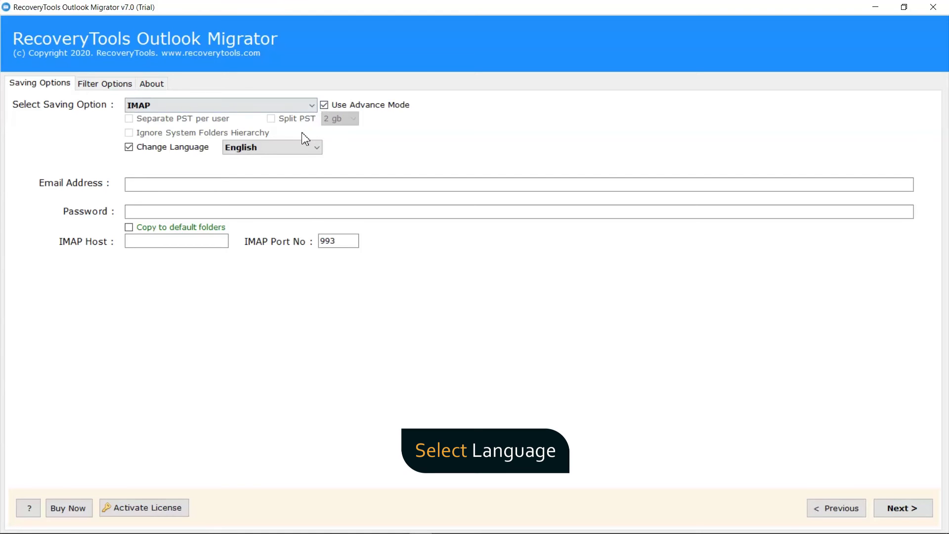
- Keep English as the language and enter the target account's e-mail address and password
click(290, 148)
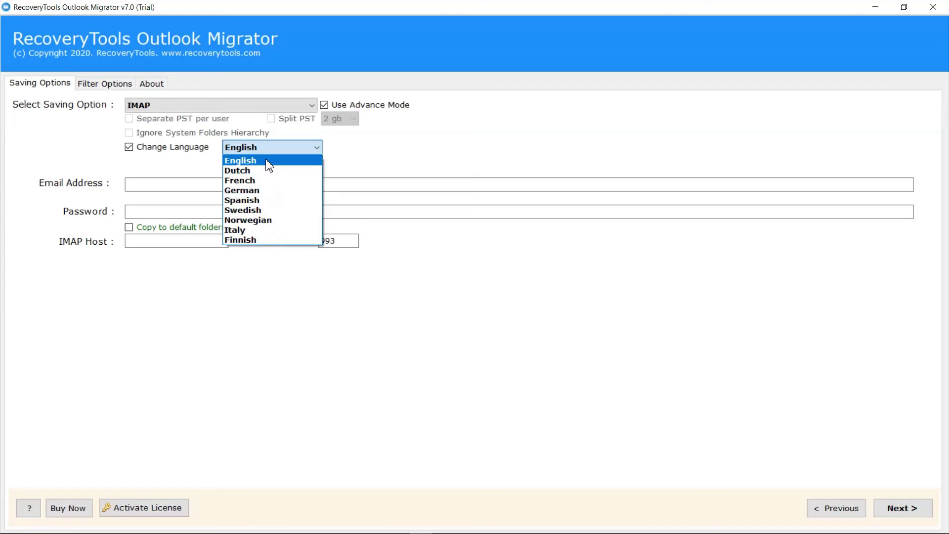
click(269, 163)
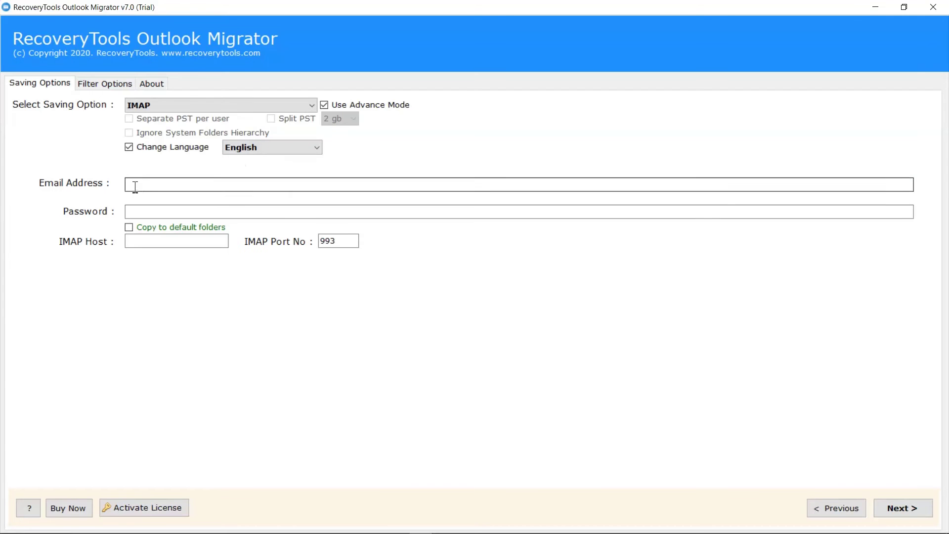
click(129, 185)
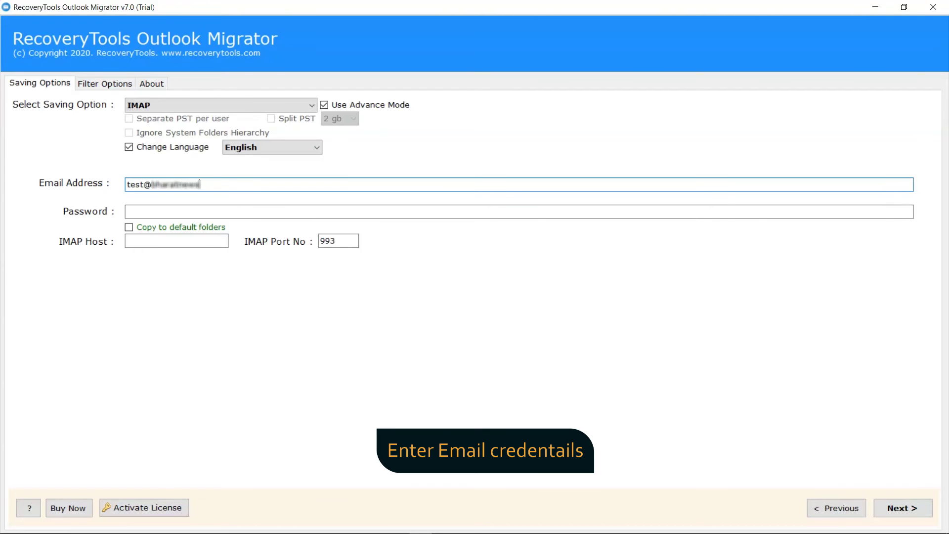
key(Tab)
text(•••••••••••)
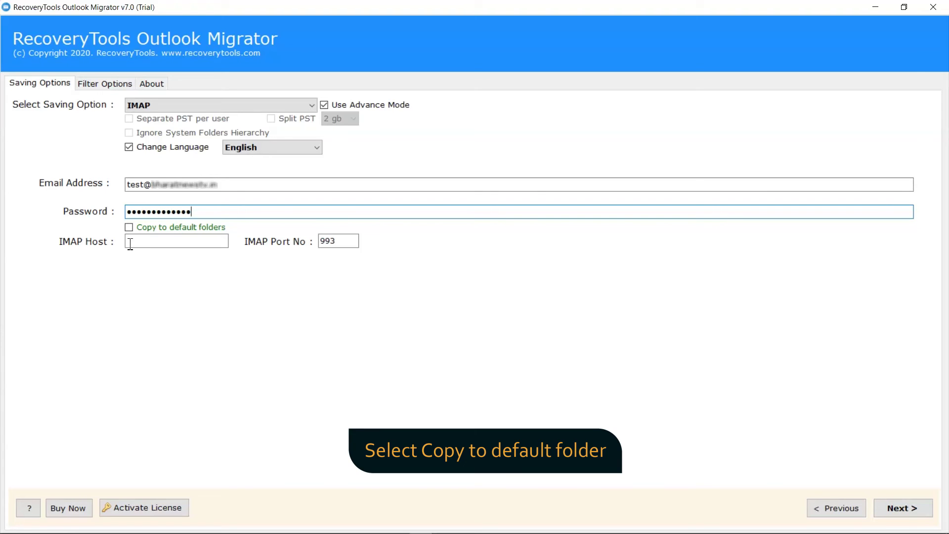
- Leave Copy to default folders off and enter the IMAP mail server host name
click(129, 228)
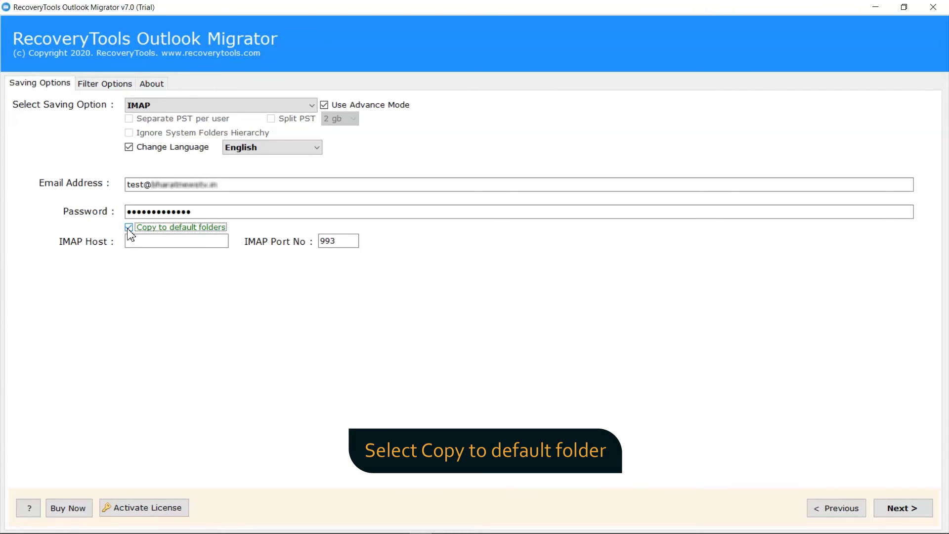
click(129, 227)
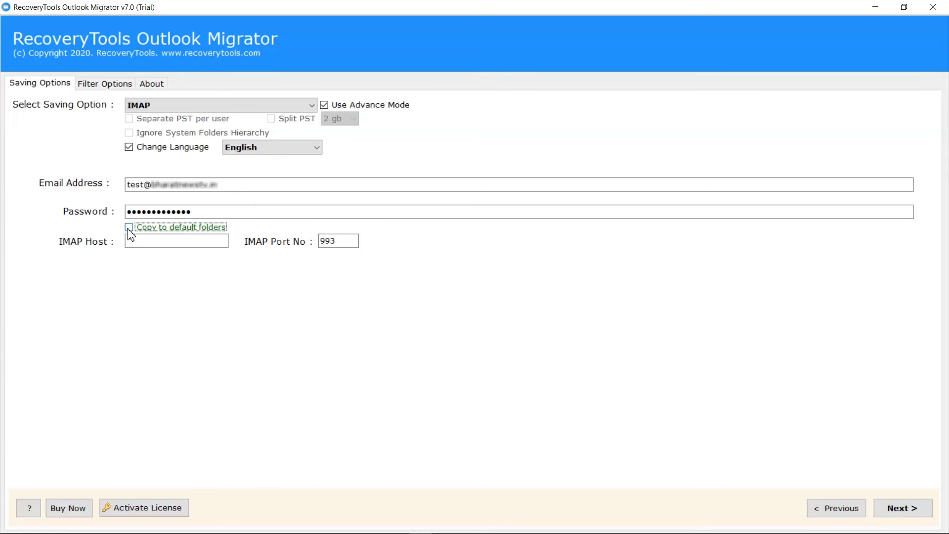
click(129, 239)
text(mail.bharatinewstv.in)
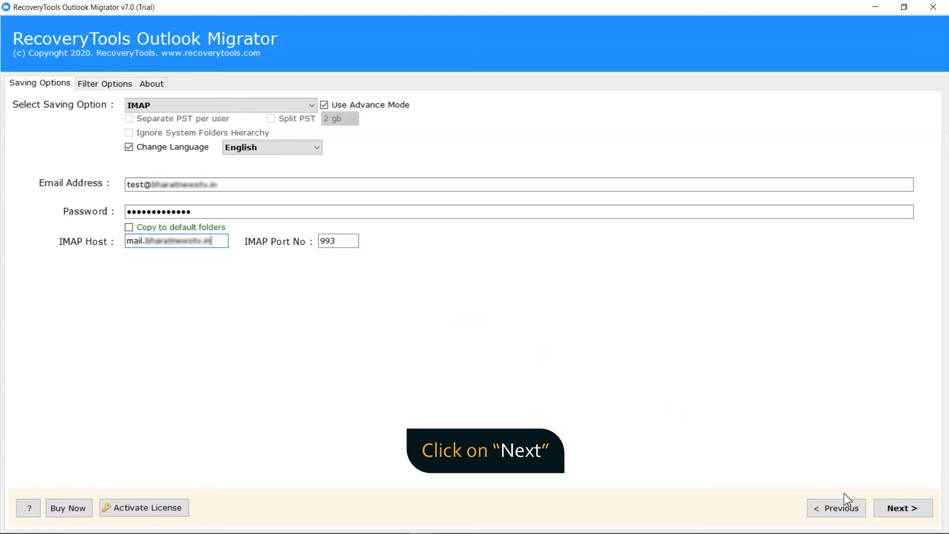
- Run the migration into the IMAP mailbox and dismiss the completion and trial notices
click(893, 510)
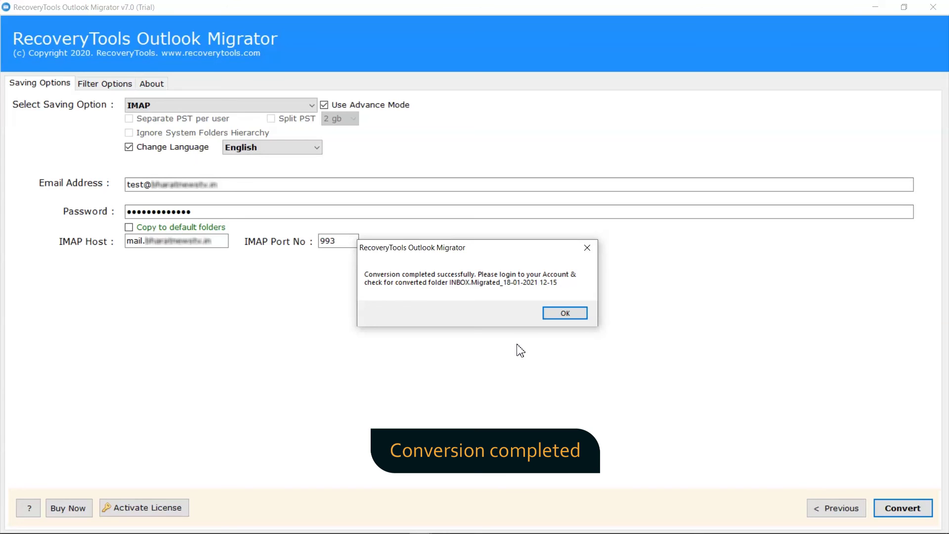
click(565, 313)
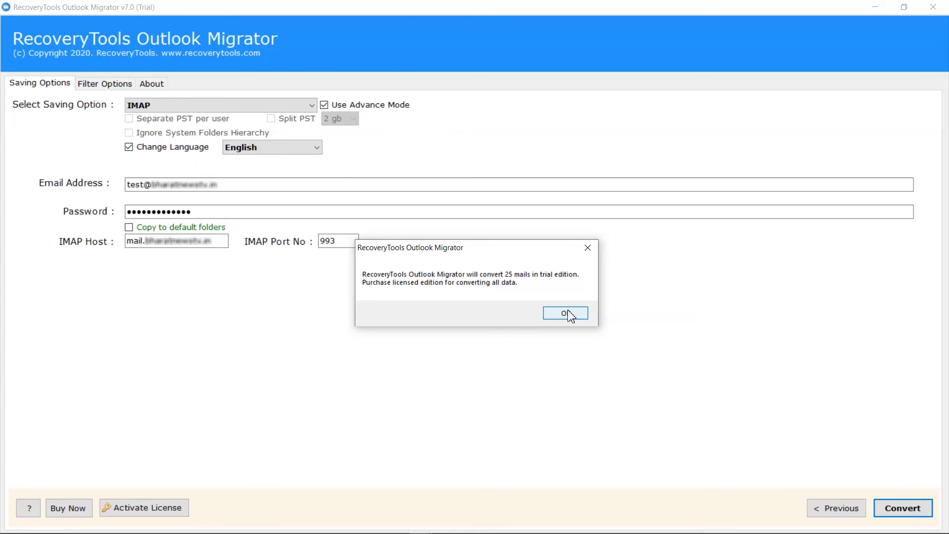
click(565, 313)
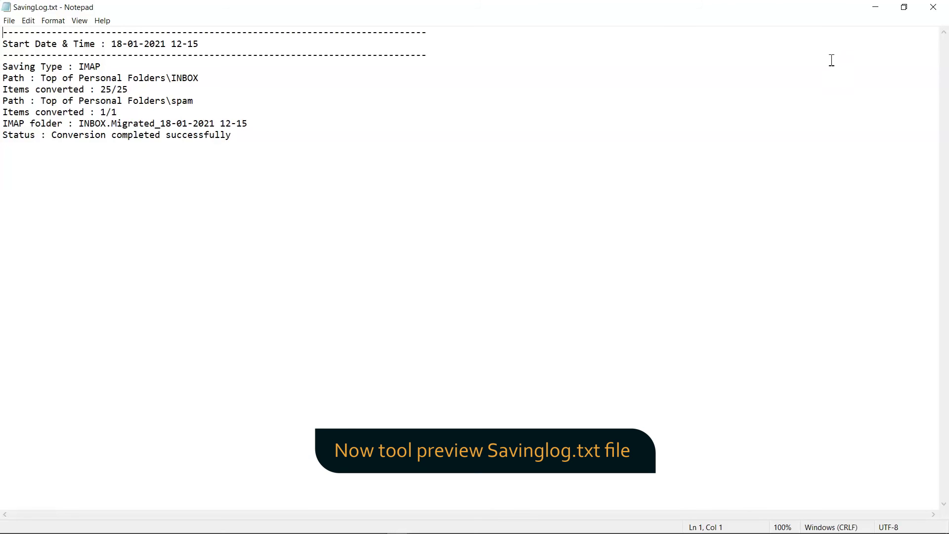
- Minimize the Notepad saving log window
click(876, 7)
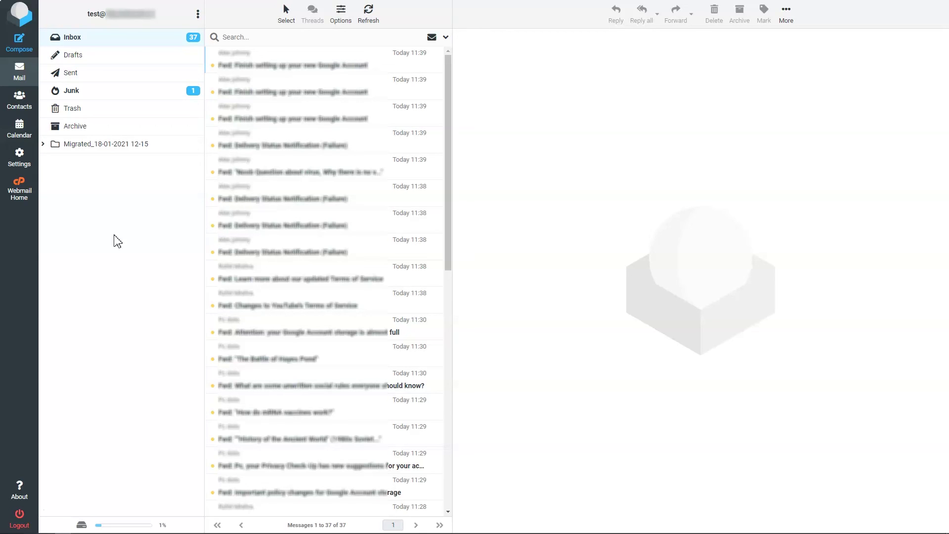
click(44, 144)
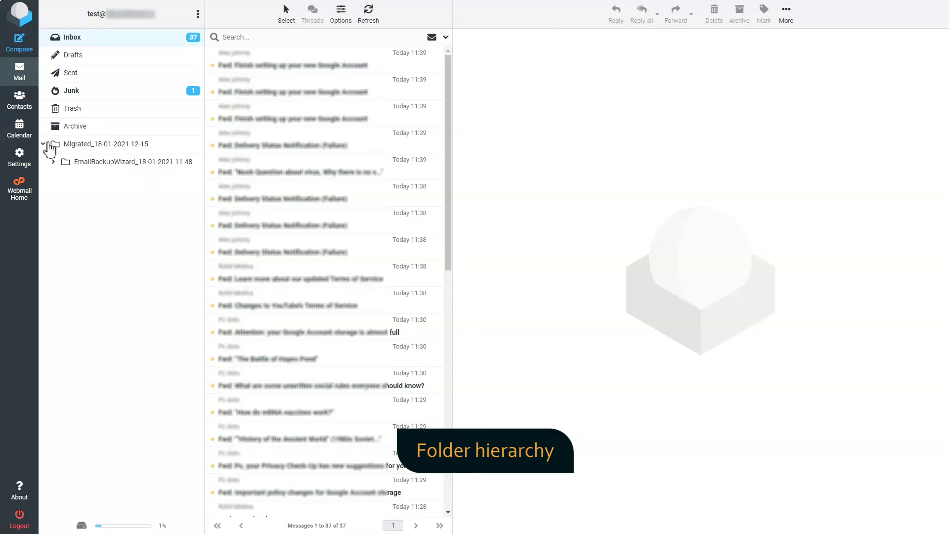
click(53, 162)
click(64, 179)
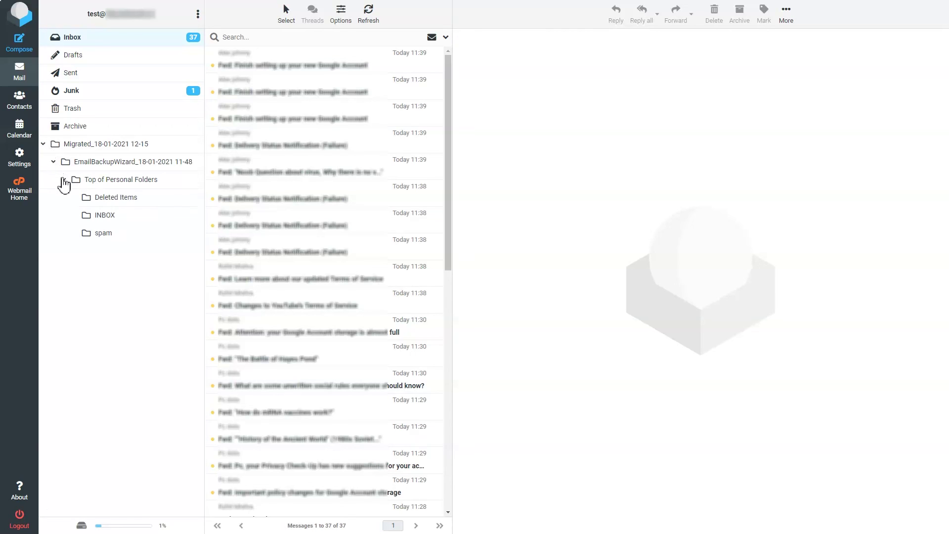
click(103, 215)
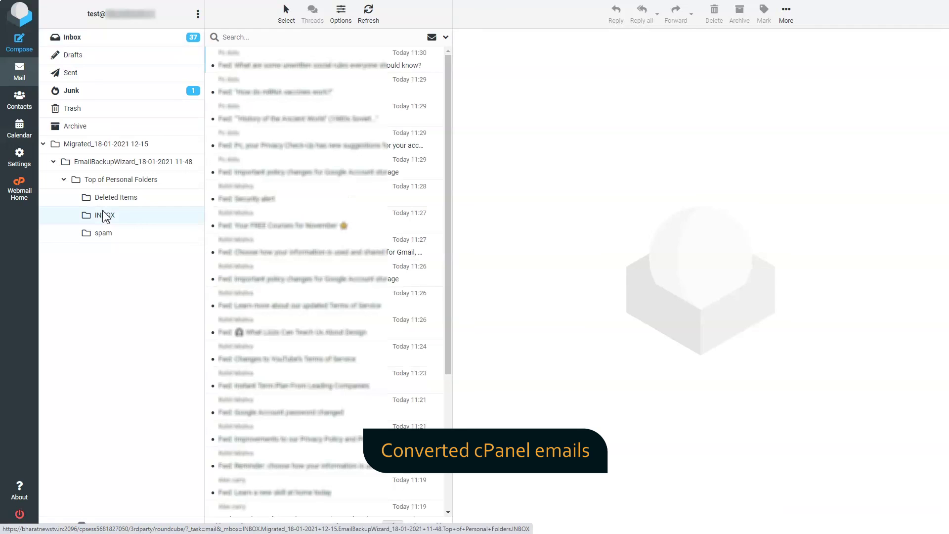